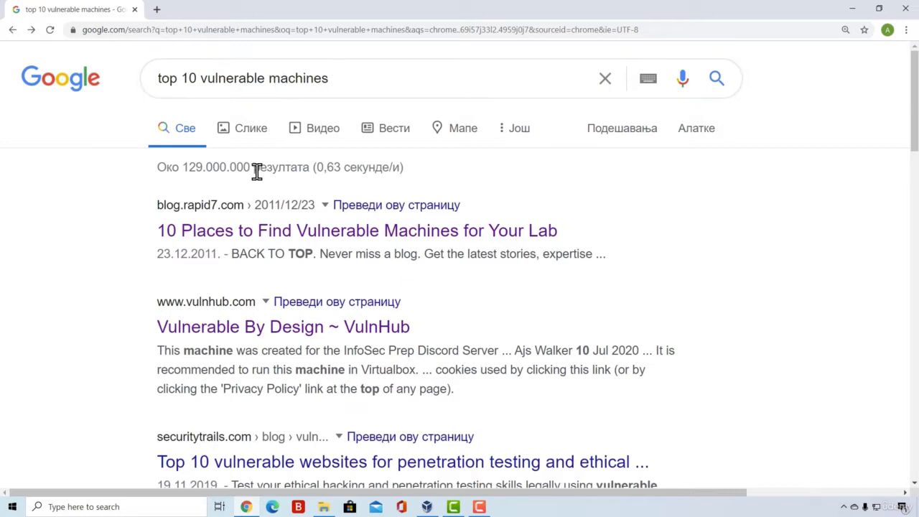
# Open Rapid7's "10 Places to Find Vulnerable Machines for Your Lab" article and follow its Metasploitable link
pyautogui.click(288, 236)
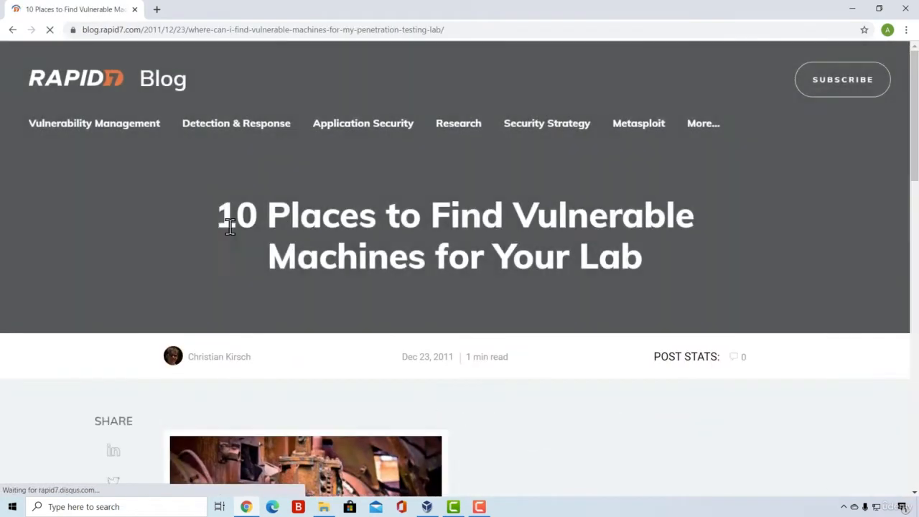
pyautogui.scroll(-3, 308, 214)
pyautogui.scroll(-5, 308, 215)
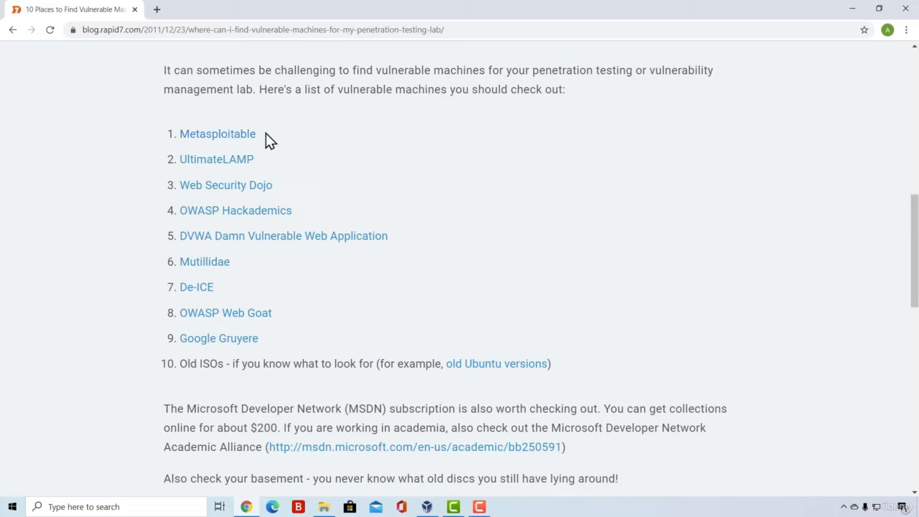
pyautogui.click(220, 137)
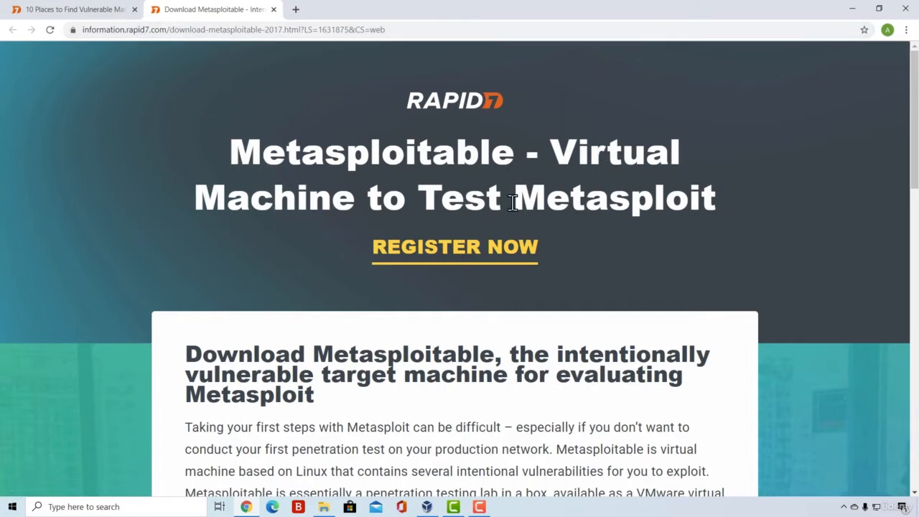
# Examine the Metasploitable description and the registration form required for the download
pyautogui.scroll(-3, 417, 423)
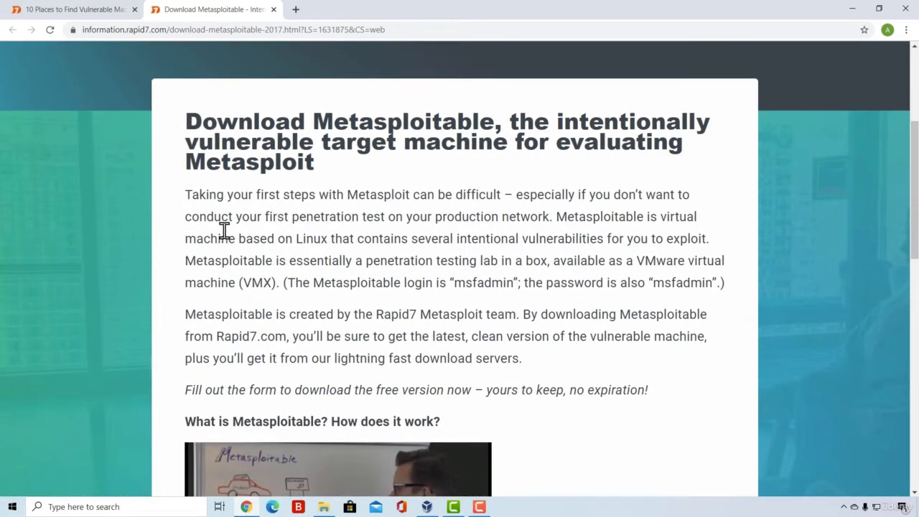
pyautogui.scroll(-5, 474, 265)
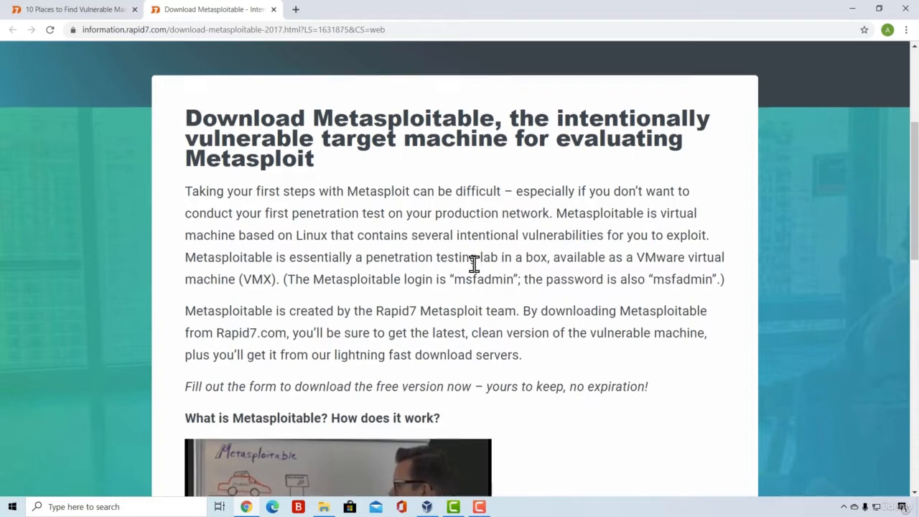
pyautogui.scroll(-2, 474, 264)
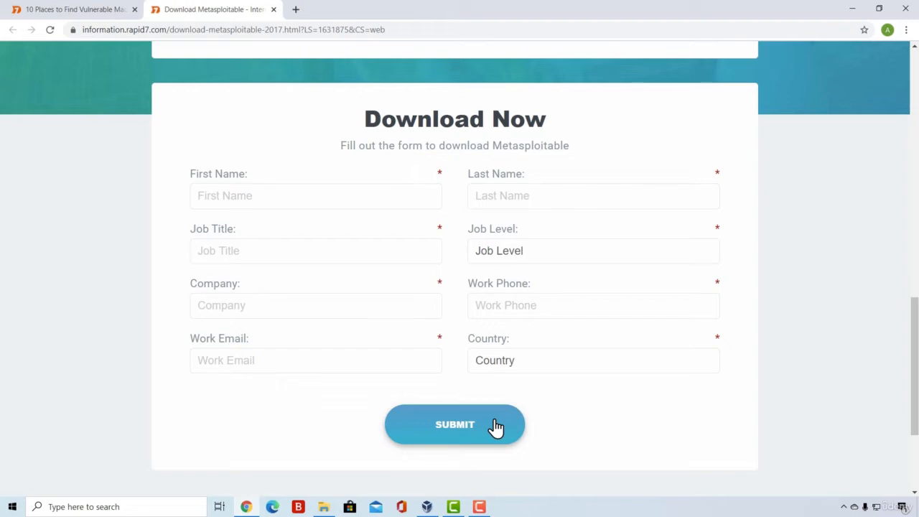
pyautogui.scroll(8, 496, 427)
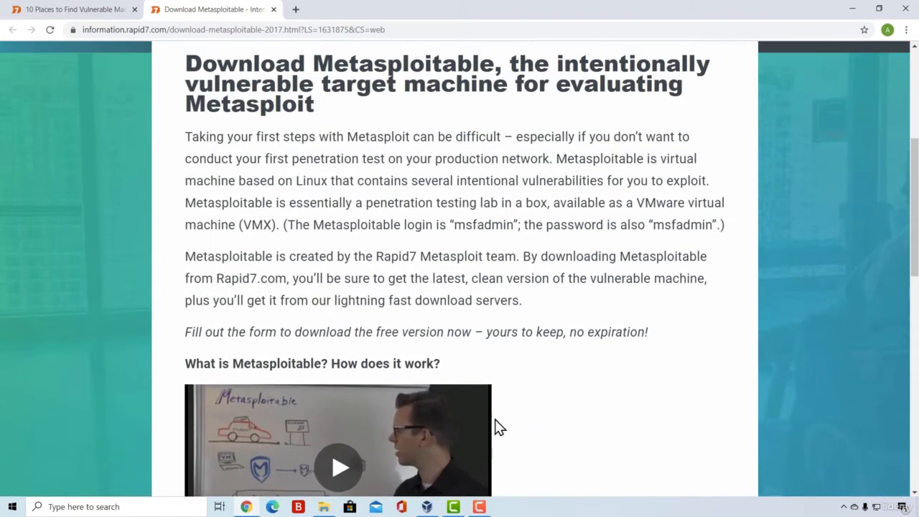
pyautogui.moveTo(185, 332); pyautogui.dragTo(353, 330)
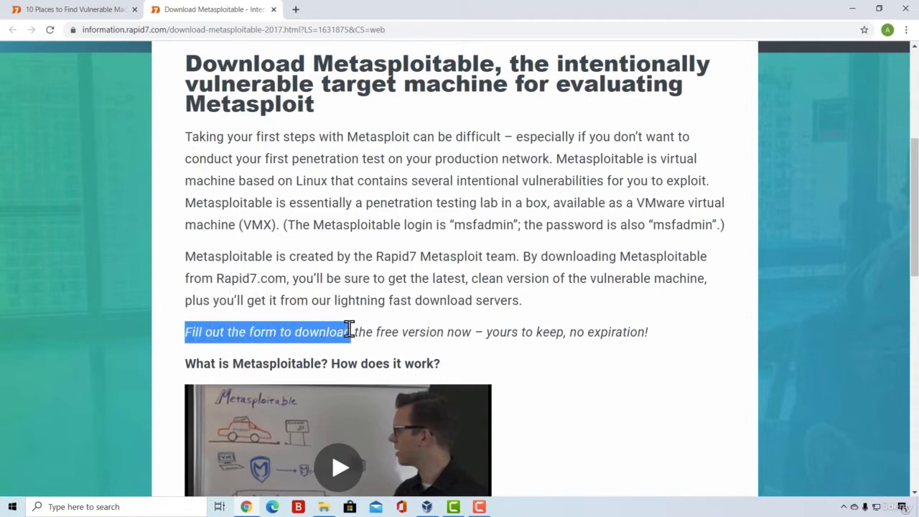
pyautogui.click(381, 324)
pyautogui.scroll(-12, 382, 324)
pyautogui.scroll(3, 294, 227)
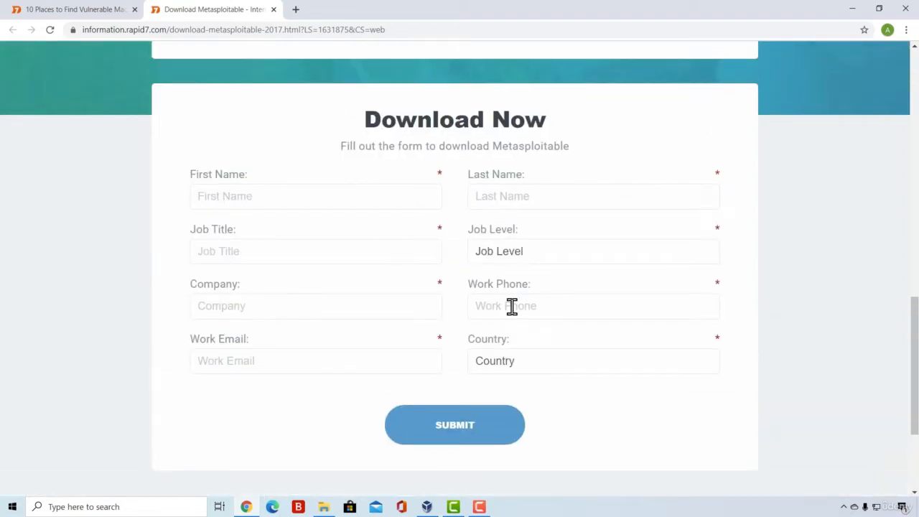
# Minimize the browser and open the Metasploitable2-Linux folder inside the desktop's metasploitable folder
pyautogui.click(855, 8)
pyautogui.doubleClick(219, 228)
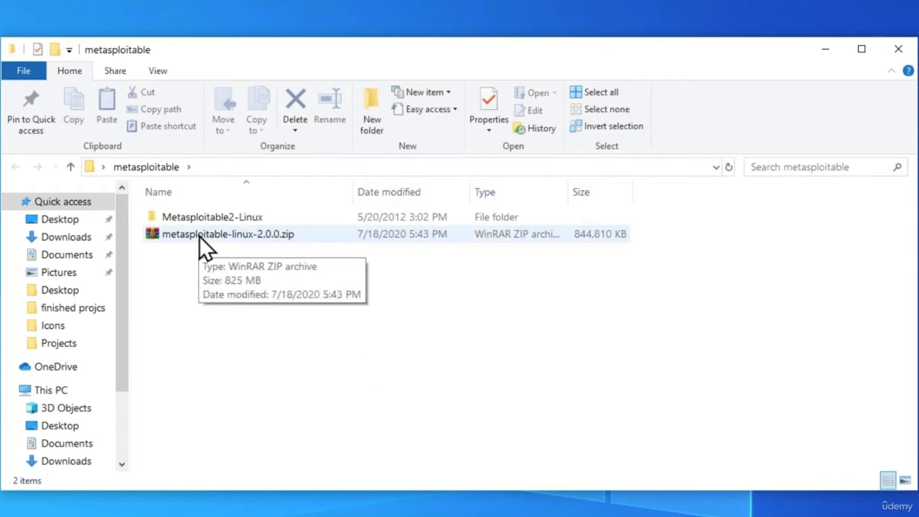
pyautogui.doubleClick(192, 218)
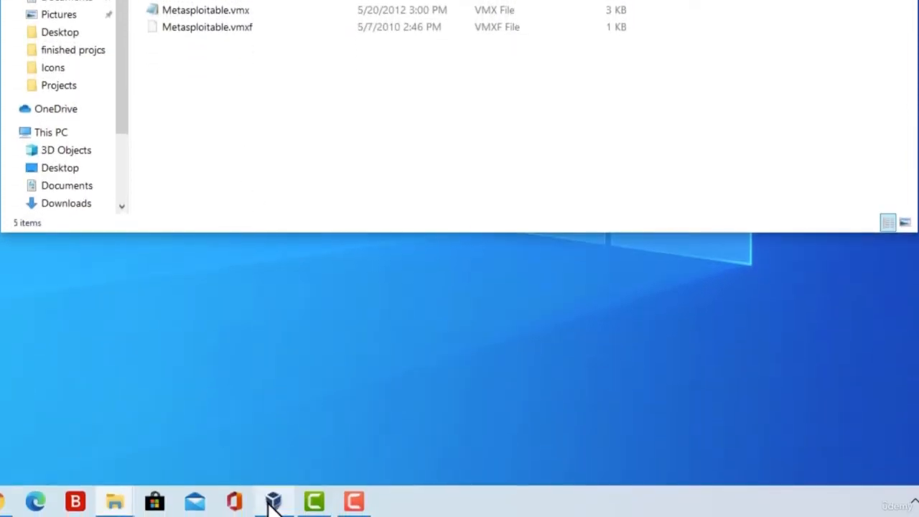
# Switch to VirtualBox and start creating a new virtual machine named "Metasploitable 2"
pyautogui.click(273, 501)
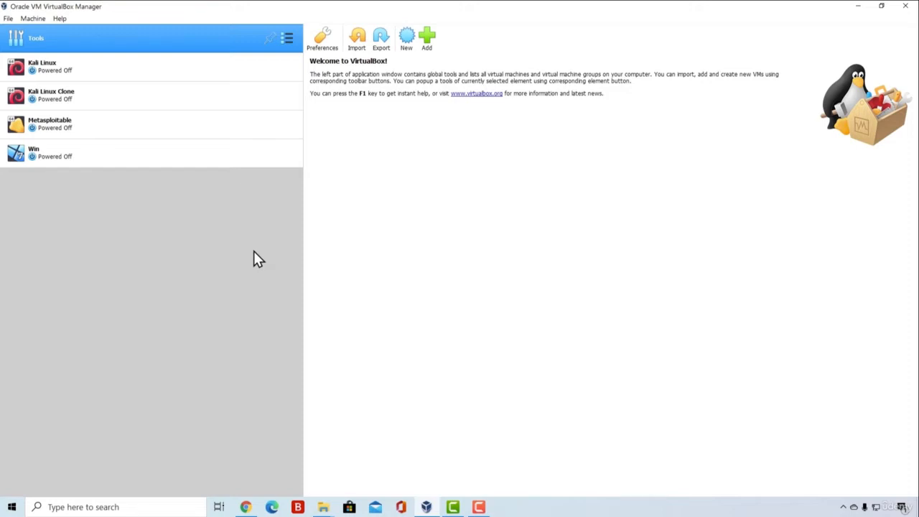
pyautogui.click(406, 40)
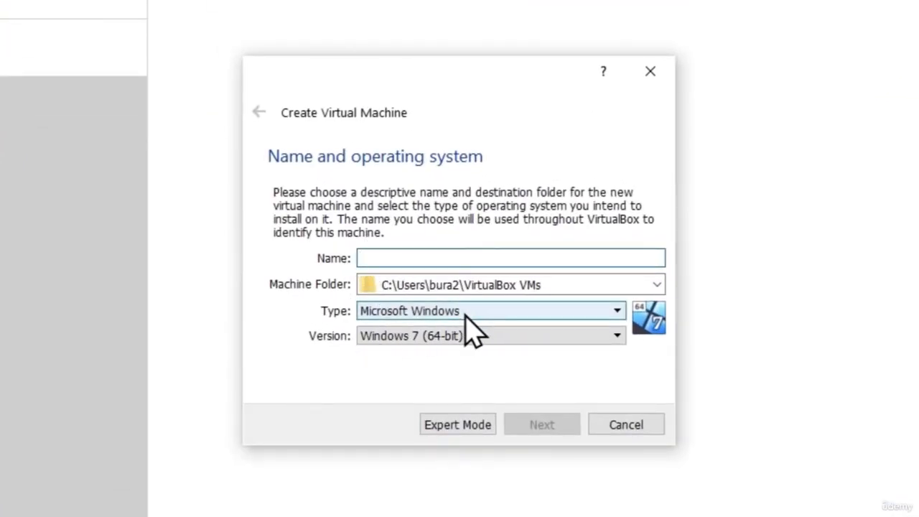
pyautogui.click(448, 249)
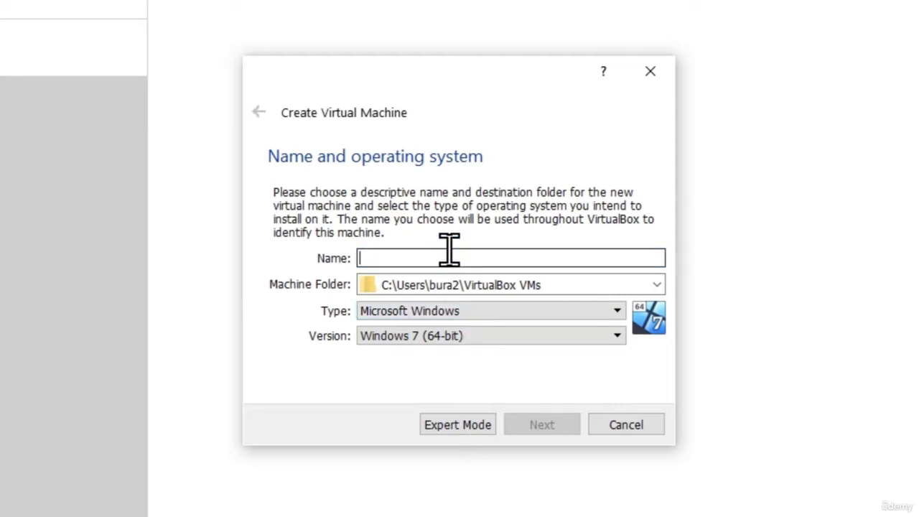
pyautogui.write('Metasploitable 2')
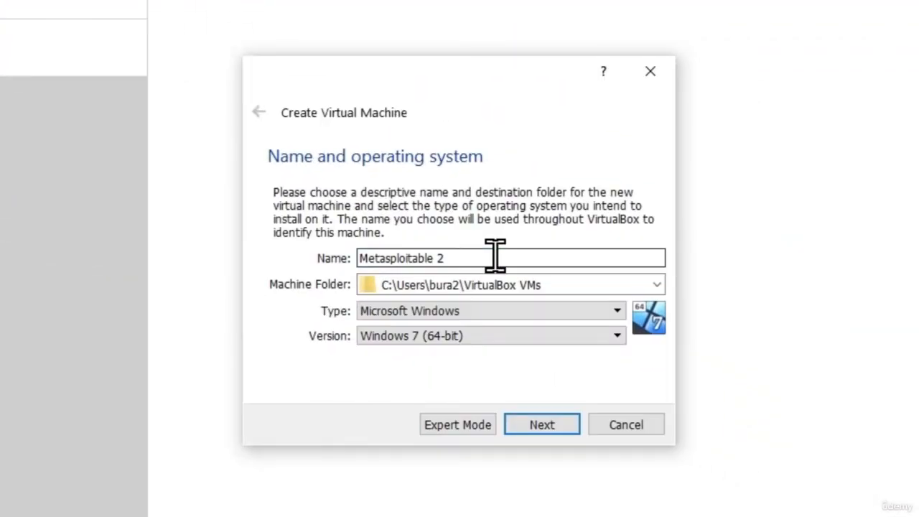
# Set the new machine's operating system type to Linux and its version to Other Linux (64-bit), and continue to memory size
pyautogui.click(420, 311)
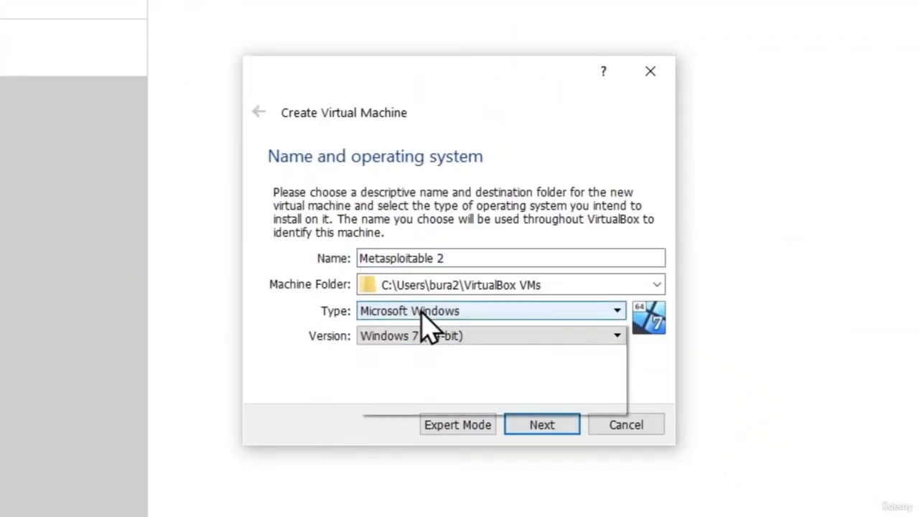
pyautogui.click(393, 341)
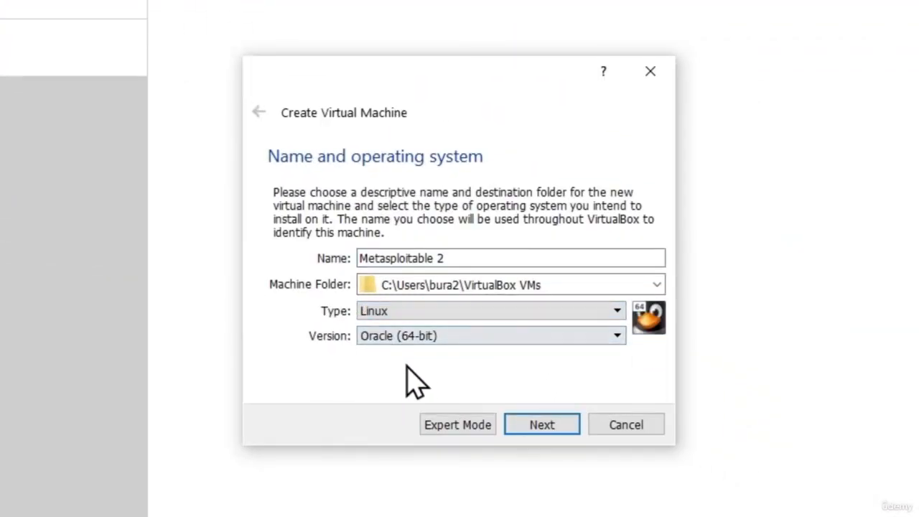
pyautogui.click(386, 336)
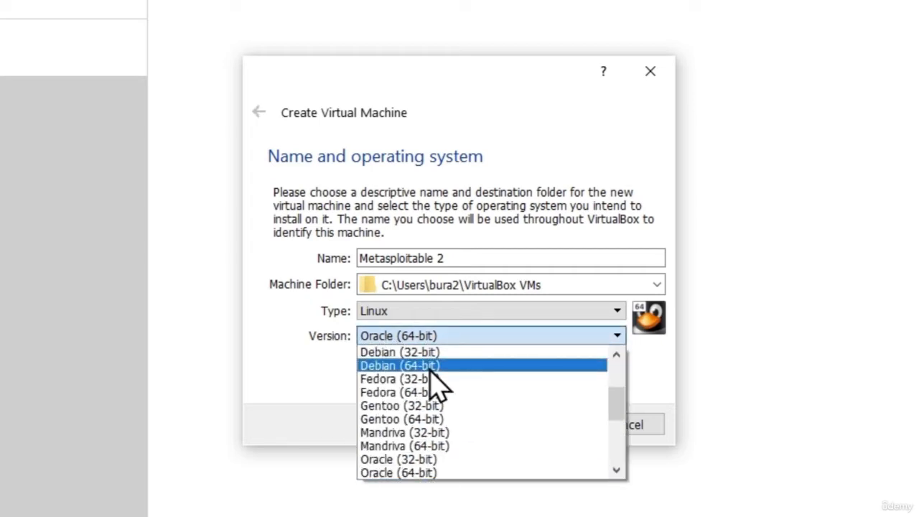
pyautogui.scroll(-4, 440, 387)
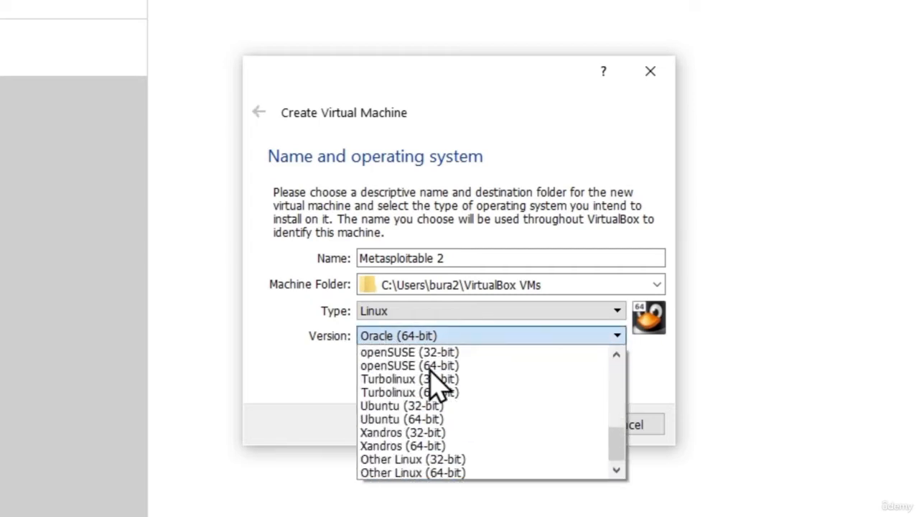
pyautogui.click(437, 474)
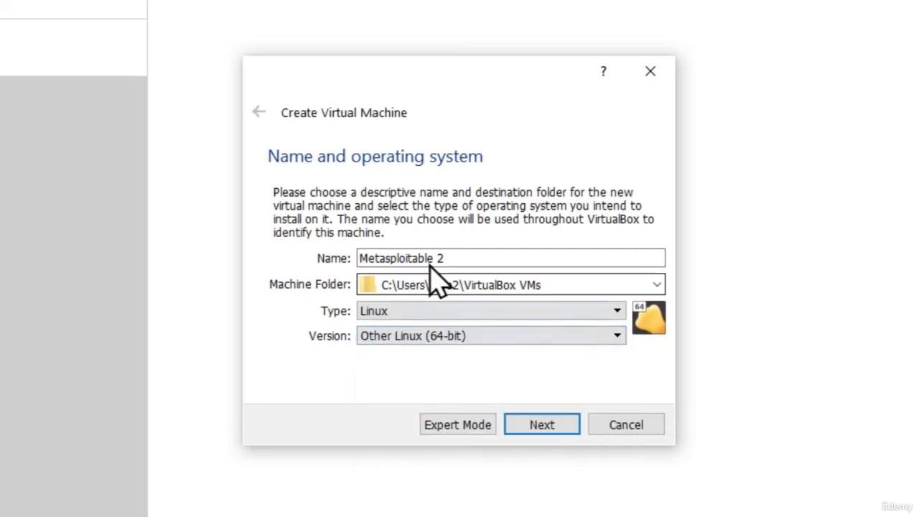
pyautogui.click(551, 427)
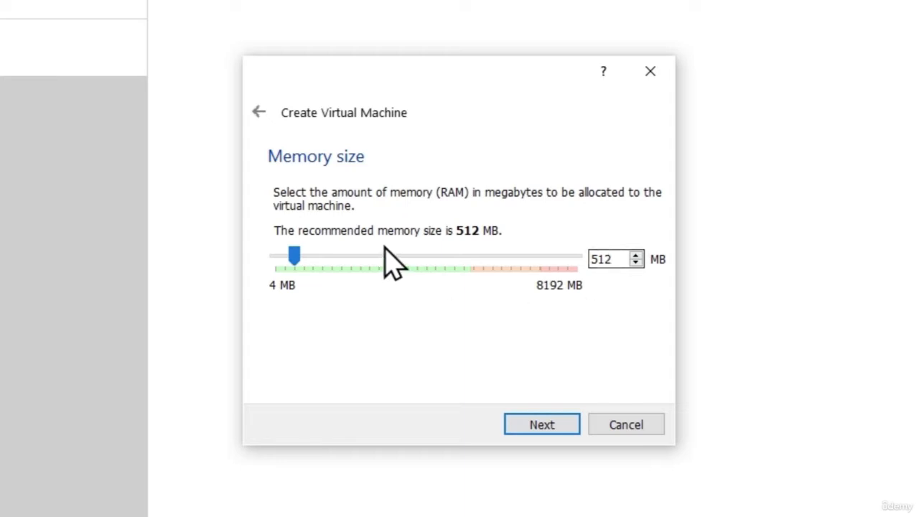
# Allocate 512 MB of memory to the virtual machine and continue to the hard disk setup
pyautogui.moveTo(294, 256); pyautogui.dragTo(285, 257)
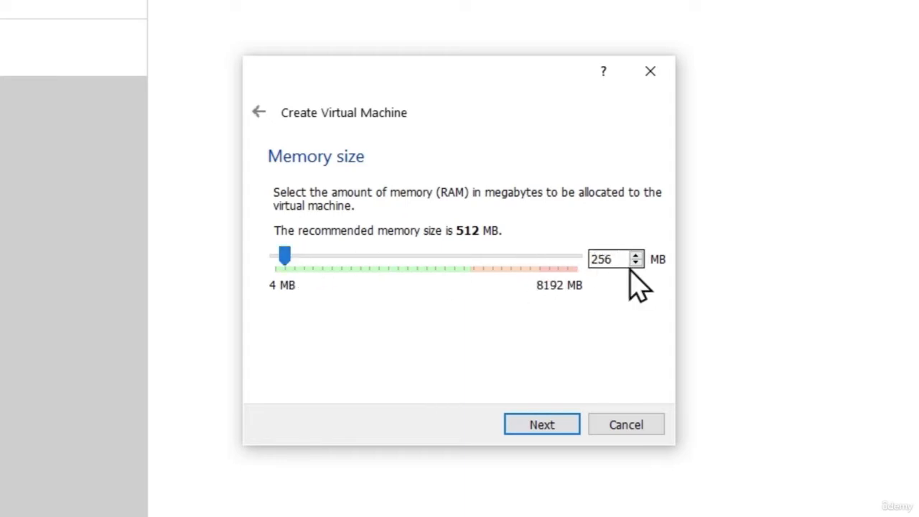
pyautogui.moveTo(282, 256); pyautogui.dragTo(294, 257)
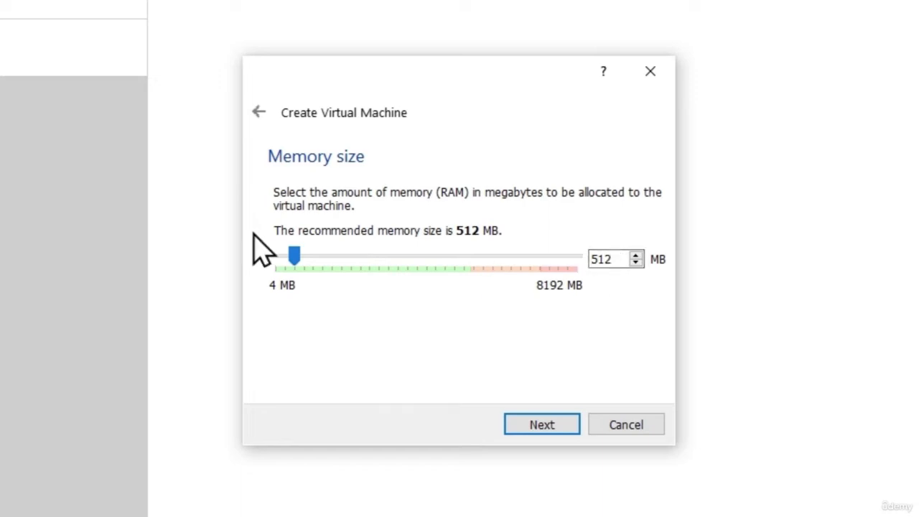
pyautogui.click(540, 427)
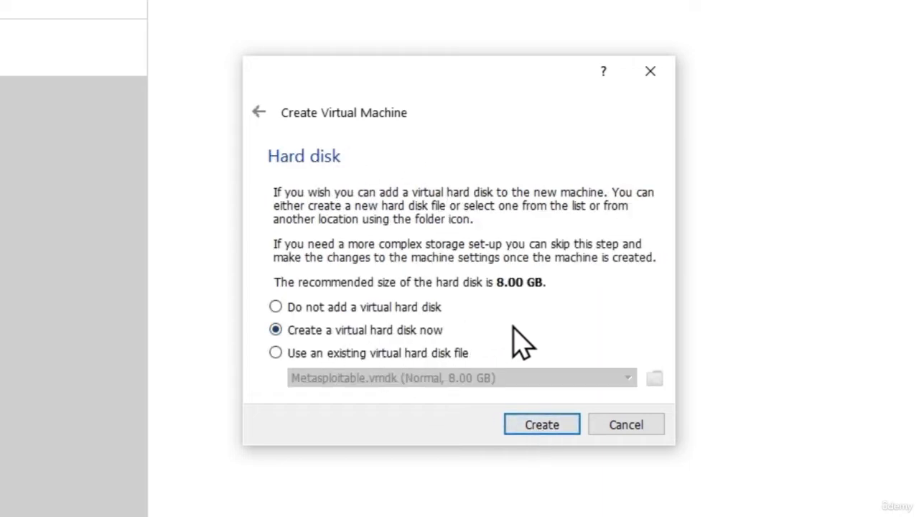
# Choose to use an existing virtual hard disk and add Metasploitable.vmdk from the desktop's metasploitable\Metasploitable2-Linux folder
pyautogui.click(325, 354)
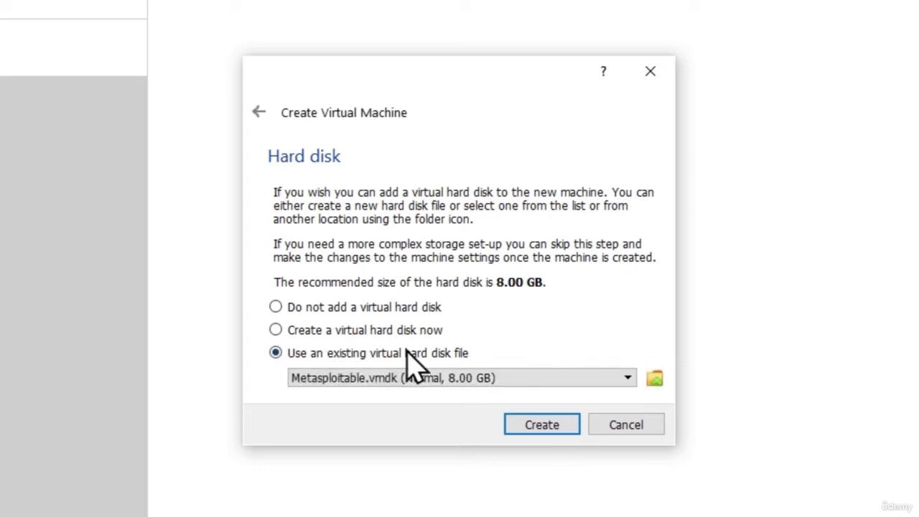
pyautogui.click(655, 379)
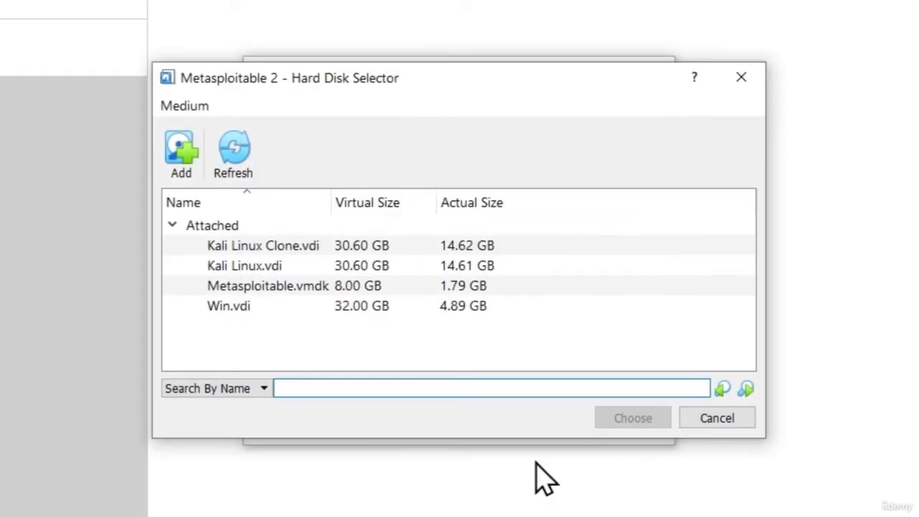
pyautogui.click(181, 154)
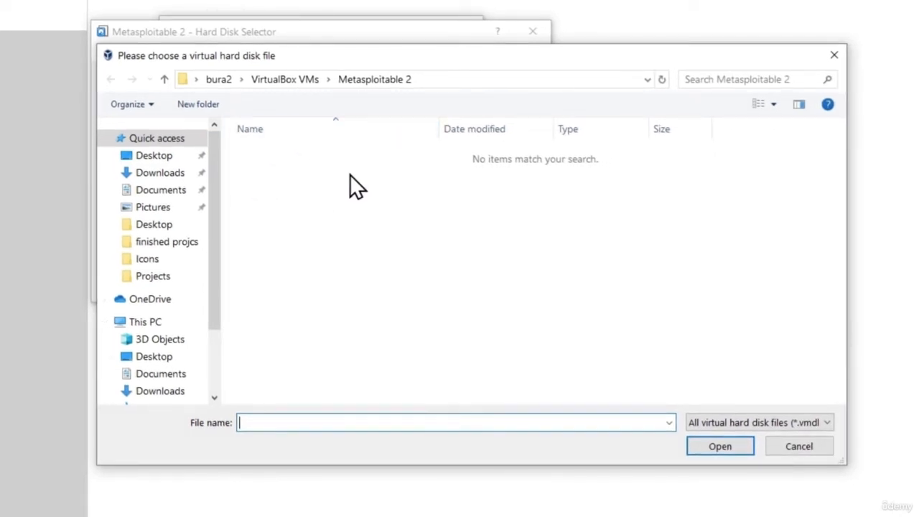
pyautogui.click(147, 157)
pyautogui.doubleClick(280, 184)
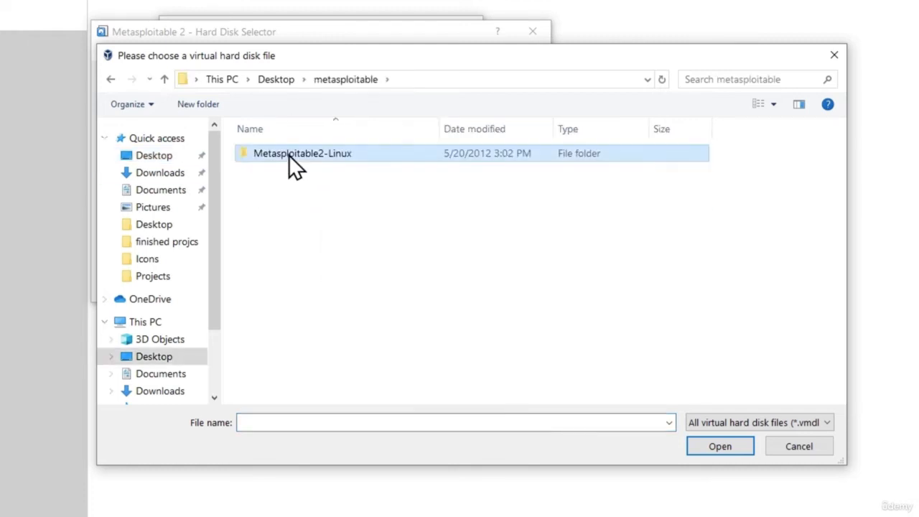
pyautogui.doubleClick(288, 154)
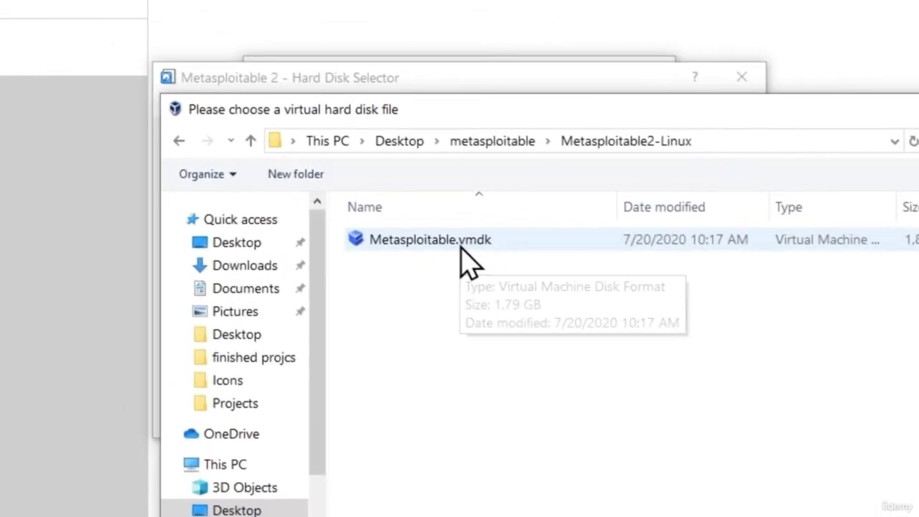
pyautogui.doubleClick(470, 243)
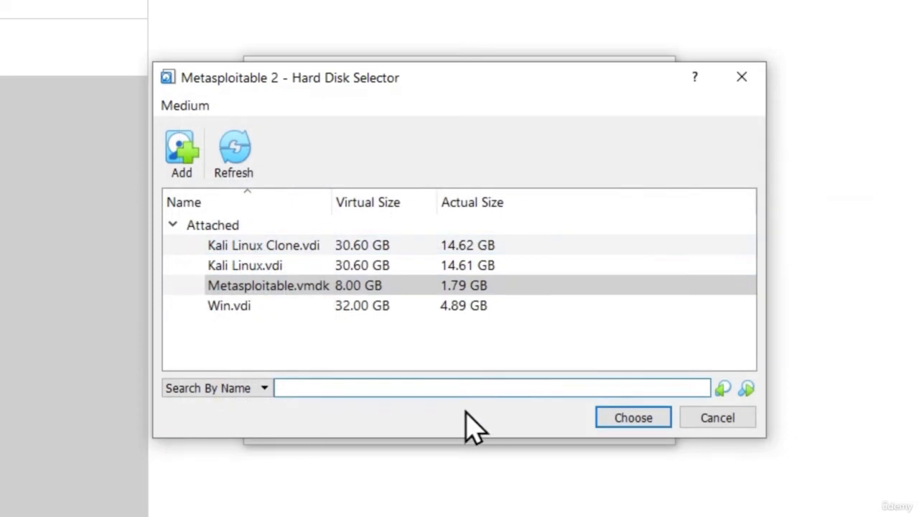
# Choose Metasploitable.vmdk as the machine's hard disk and create the virtual machine
pyautogui.click(277, 285)
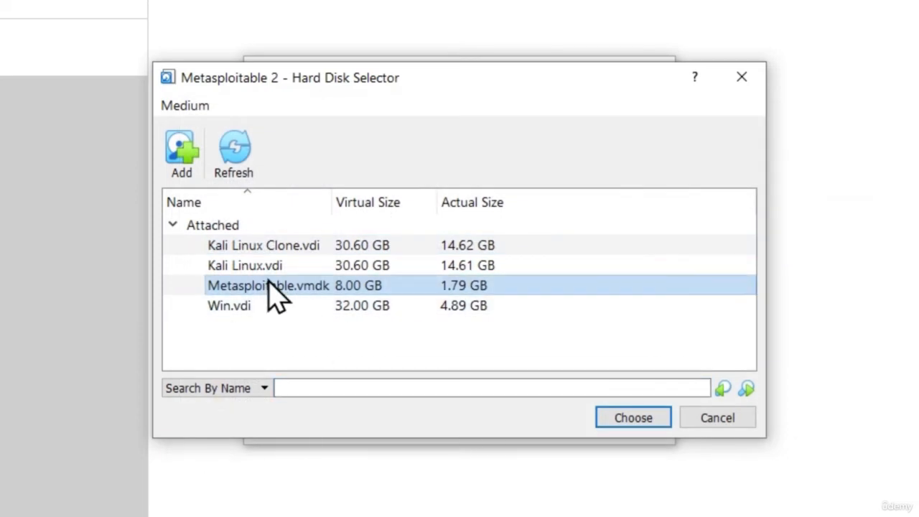
pyautogui.click(616, 423)
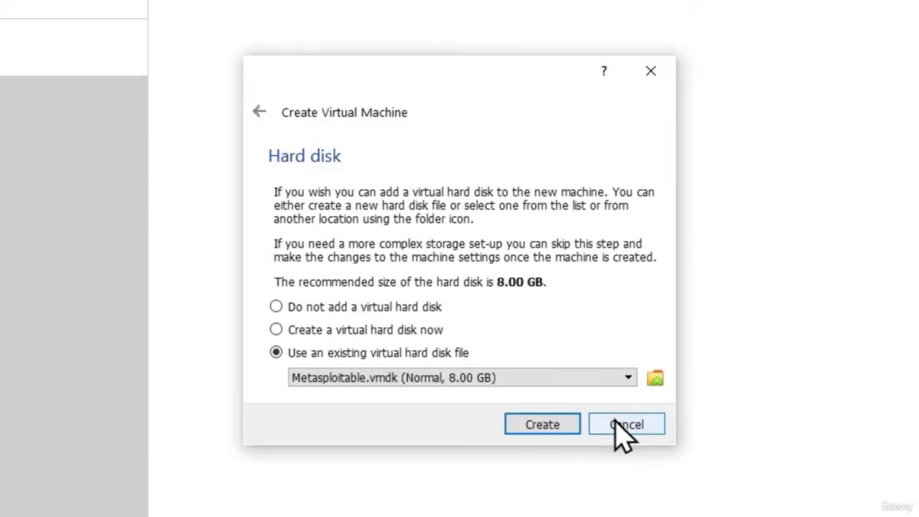
pyautogui.click(540, 425)
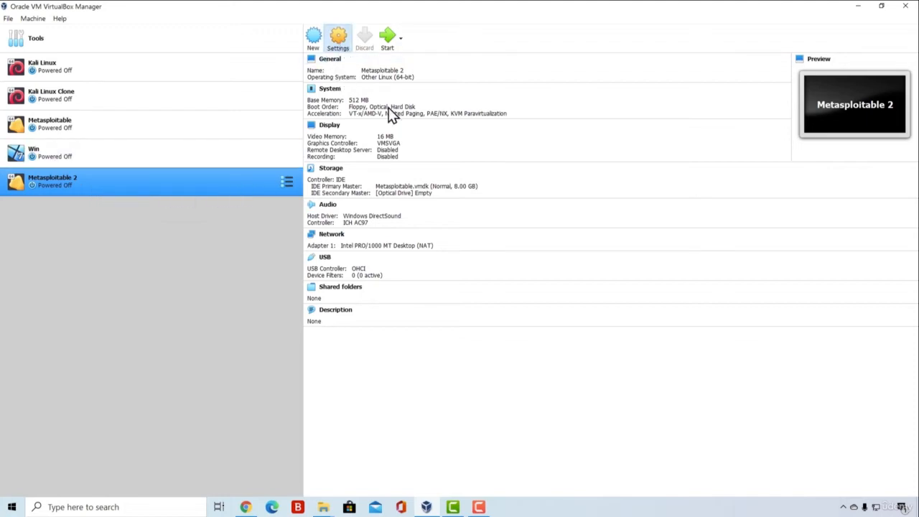
# Set Metasploitable 2's network Adapter 1 to Bridged Adapter using the Realtek PCIe GbE Family Controller, and save the settings
pyautogui.hotkey('ctrl', 's')
pyautogui.click(336, 225)
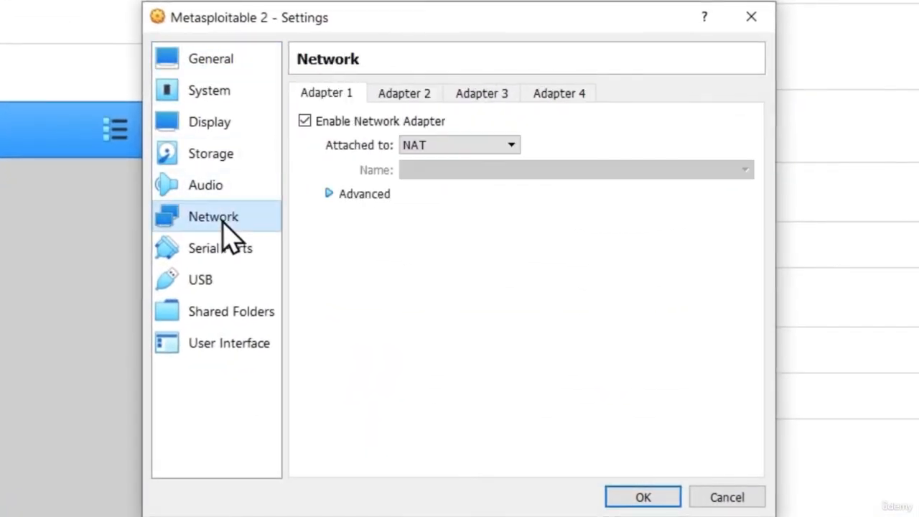
pyautogui.click(417, 146)
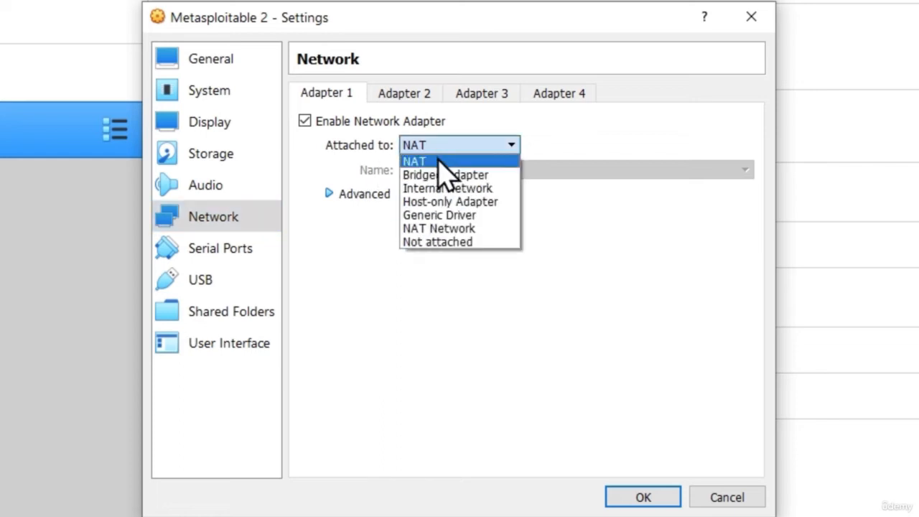
pyautogui.click(445, 175)
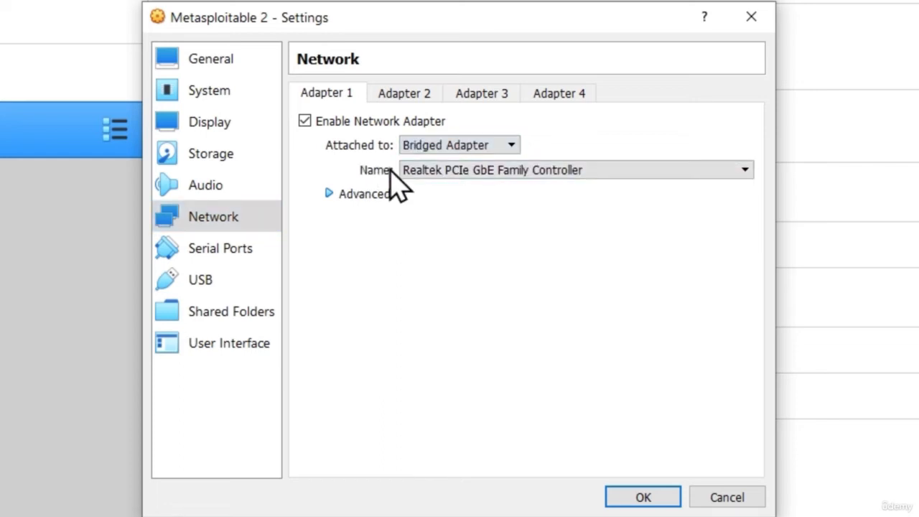
pyautogui.click(474, 172)
pyautogui.click(495, 188)
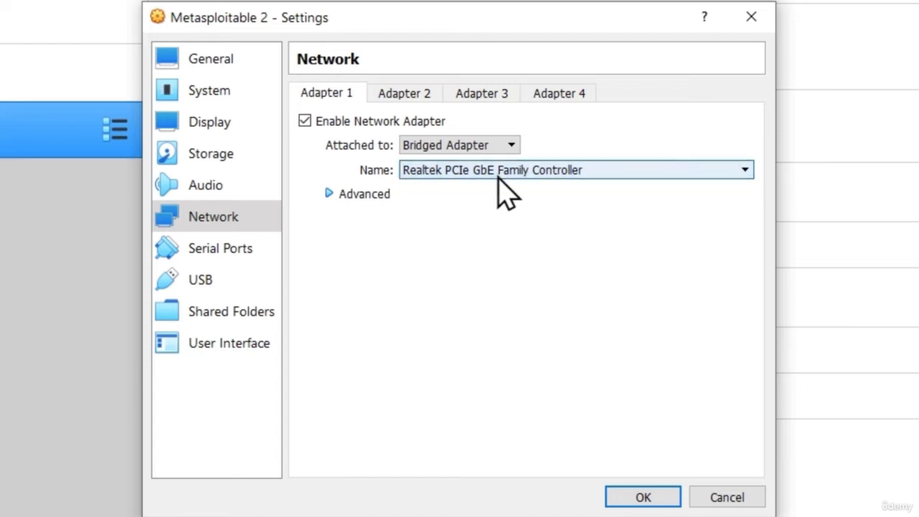
pyautogui.click(642, 498)
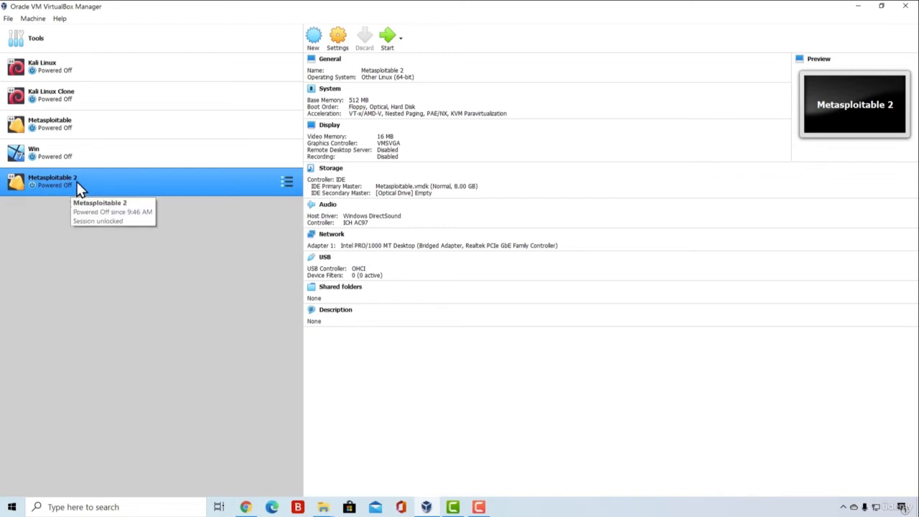
# Start the Metasploitable 2 virtual machine and dismiss the keyboard capture and mouse integration notices
pyautogui.click(387, 36)
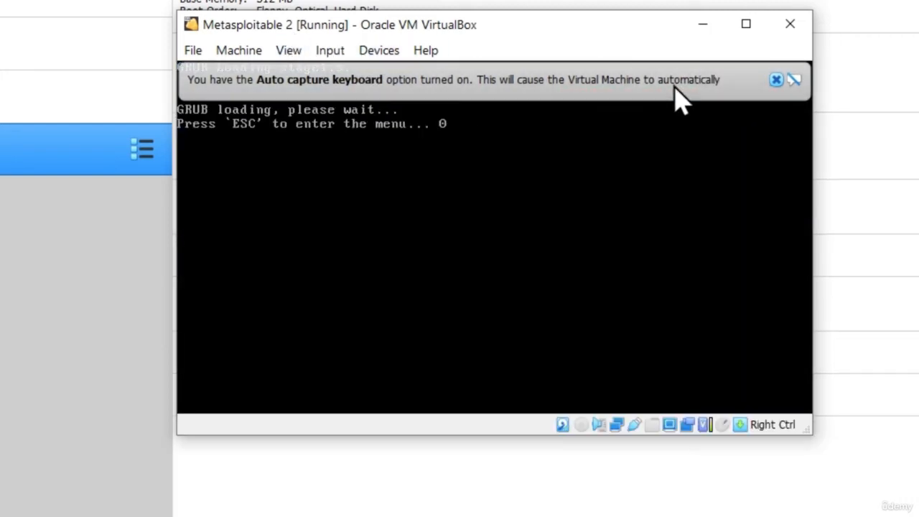
pyautogui.click(776, 80)
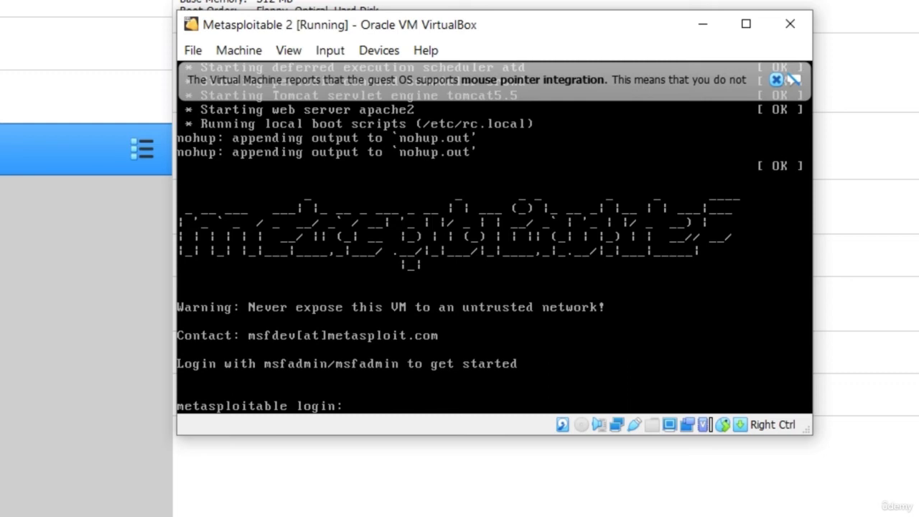
pyautogui.click(777, 79)
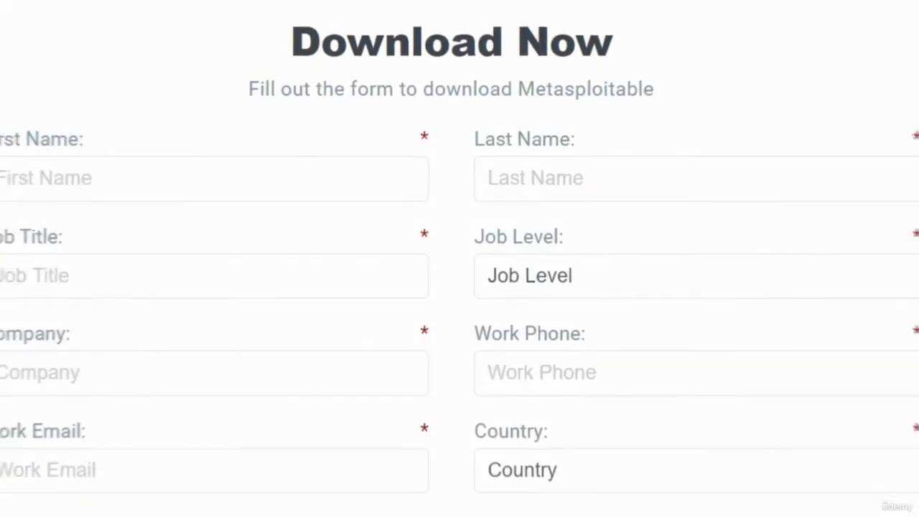
# Consult the login details on the Rapid7 download page in the browser, and log in to Metasploitable 2 with the login name and account password
pyautogui.scroll(3, 139, 86)
pyautogui.scroll(5, 139, 86)
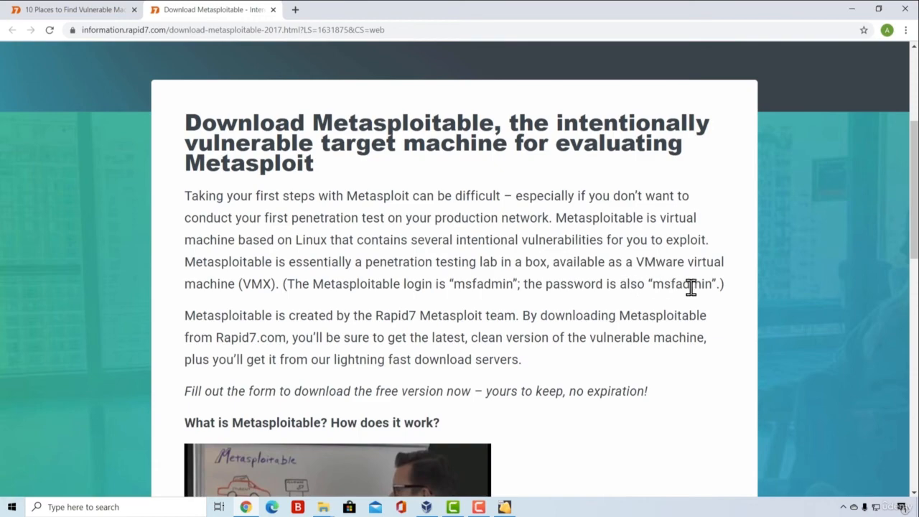
pyautogui.click(505, 507)
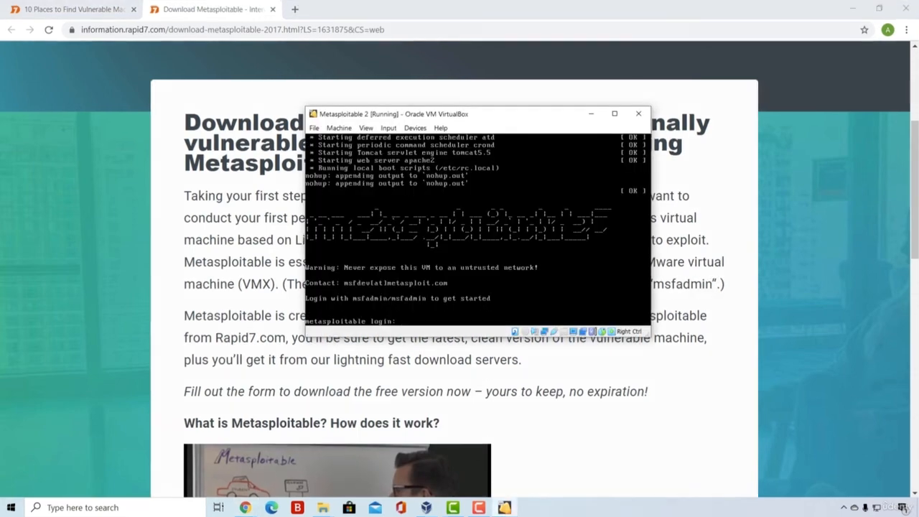
pyautogui.write('msfadmin')
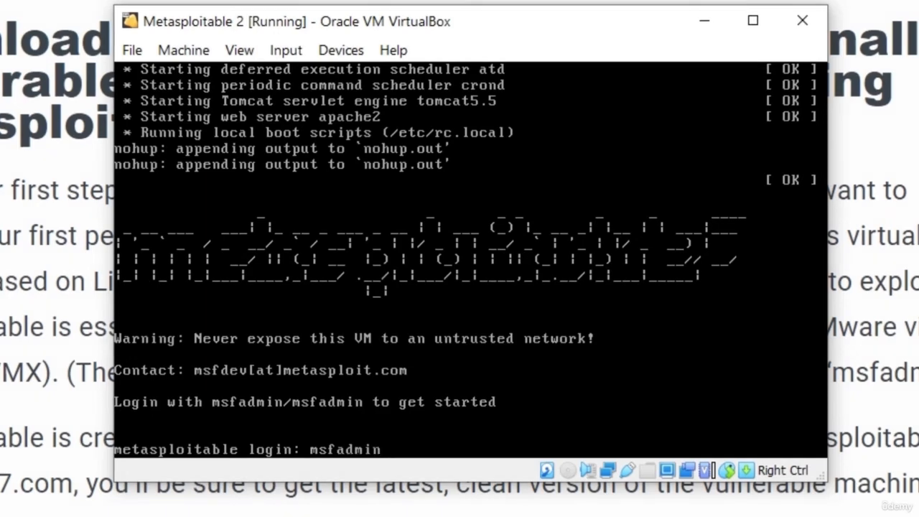
pyautogui.press('Return')
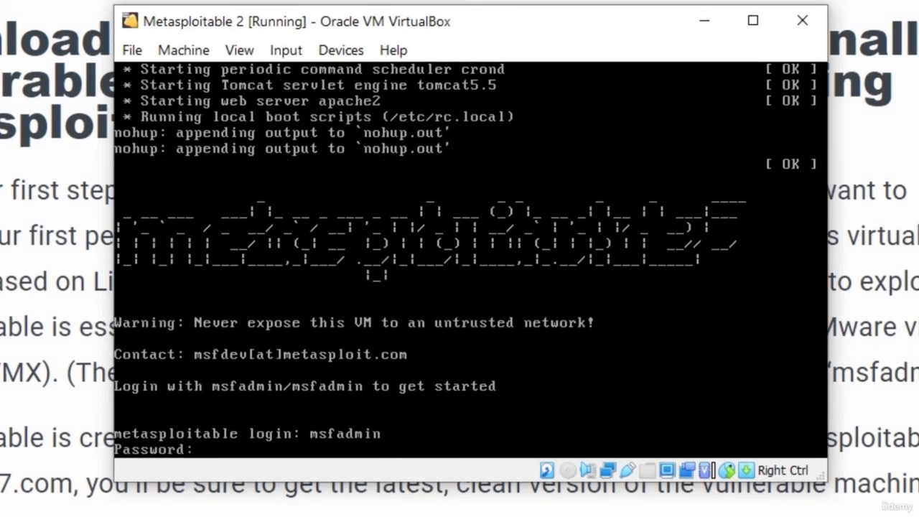
pyautogui.press('Return')
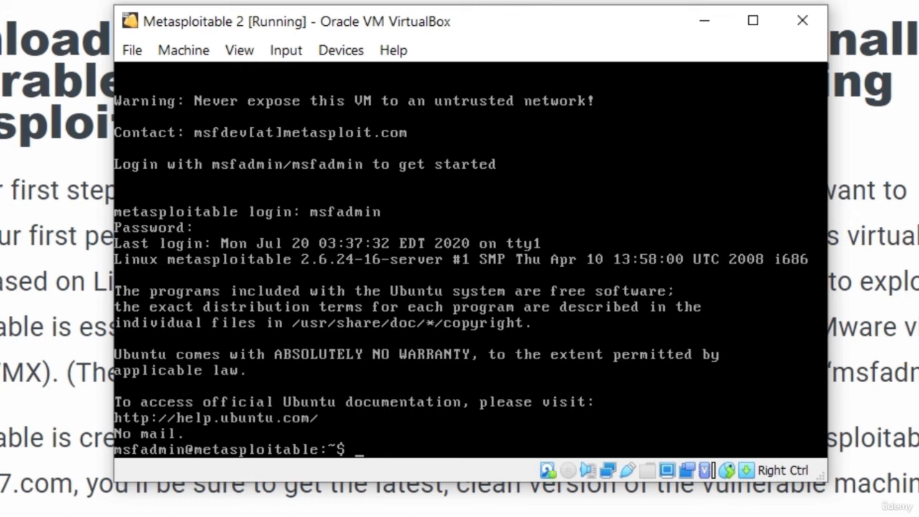
# Run ifconfig in the Metasploitable 2 console to check its network interfaces and IP address
pyautogui.write('ifconfig')
pyautogui.press('Return')
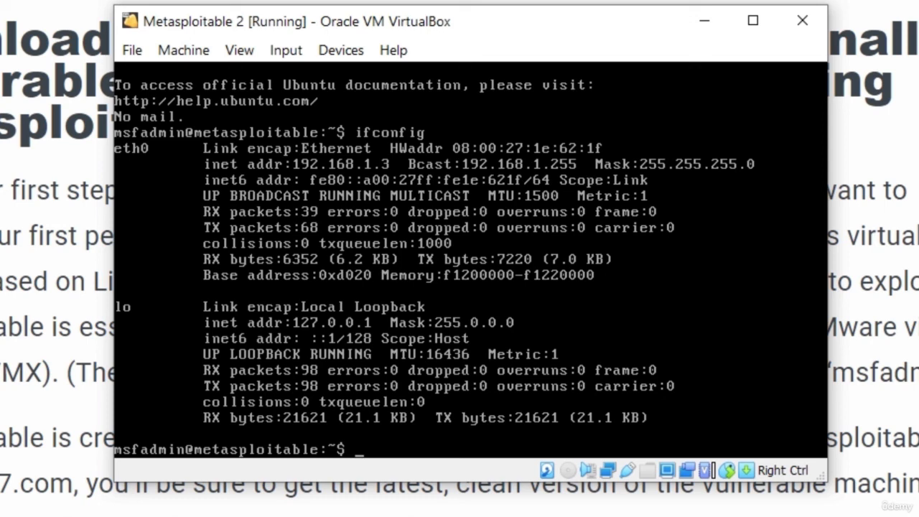
# Test the virtual machine's internet connection by pinging google.com, and stop the ping after a few replies
pyautogui.write('ping google.c')
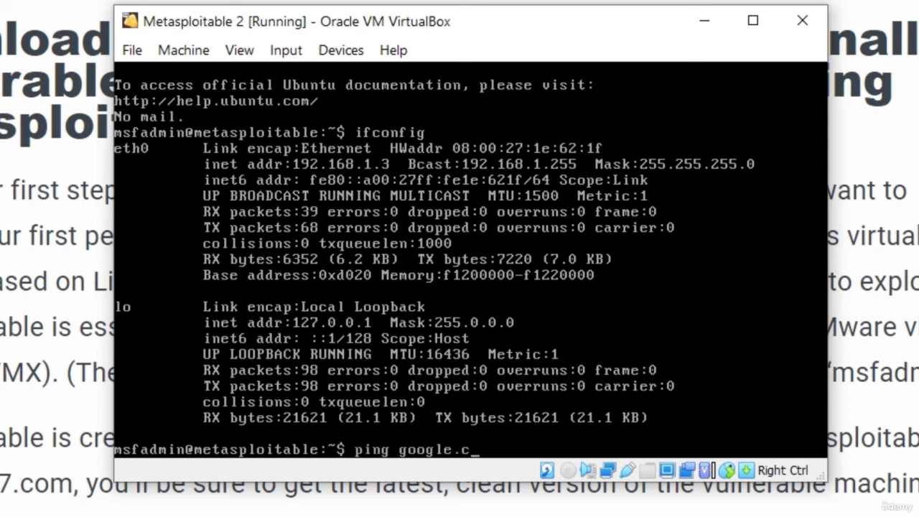
pyautogui.write('om')
pyautogui.press('Return')
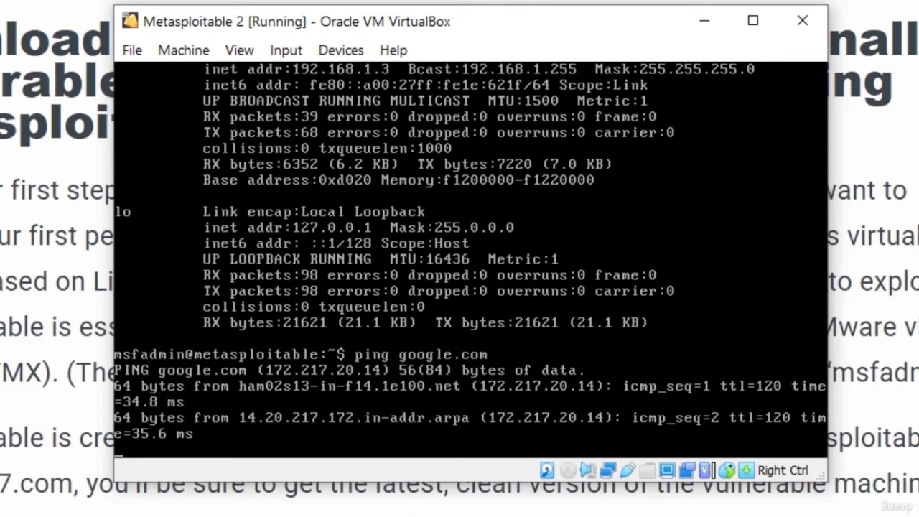
pyautogui.hotkey('ctrl', 'c')
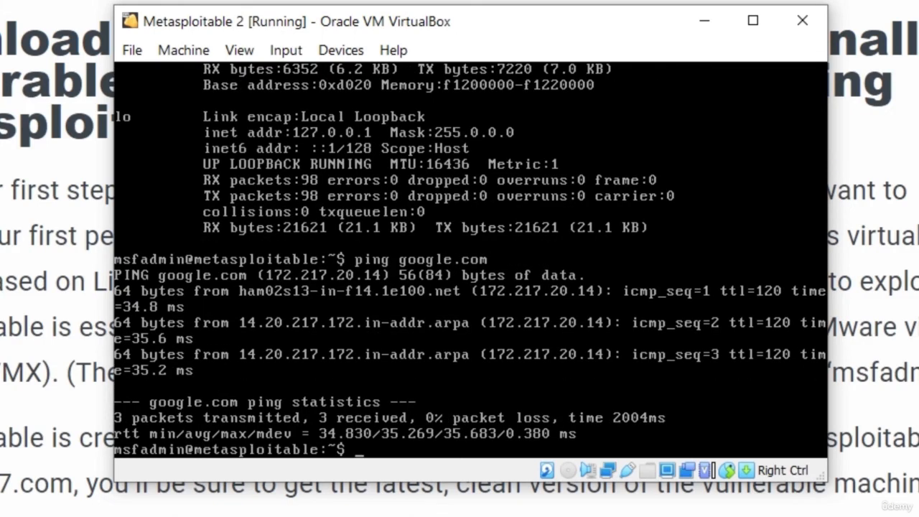